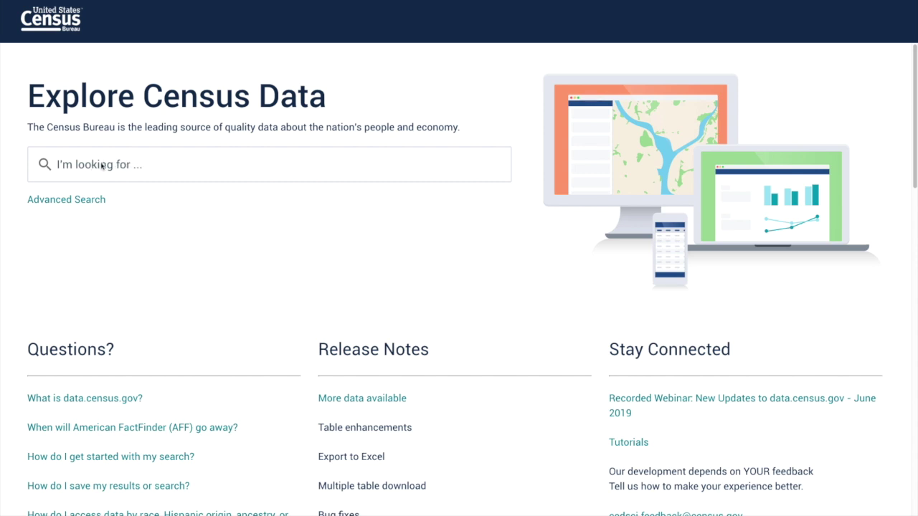
- Search data.census.gov for 'Hispanic or Latino' from the search box suggestions
click(79, 166)
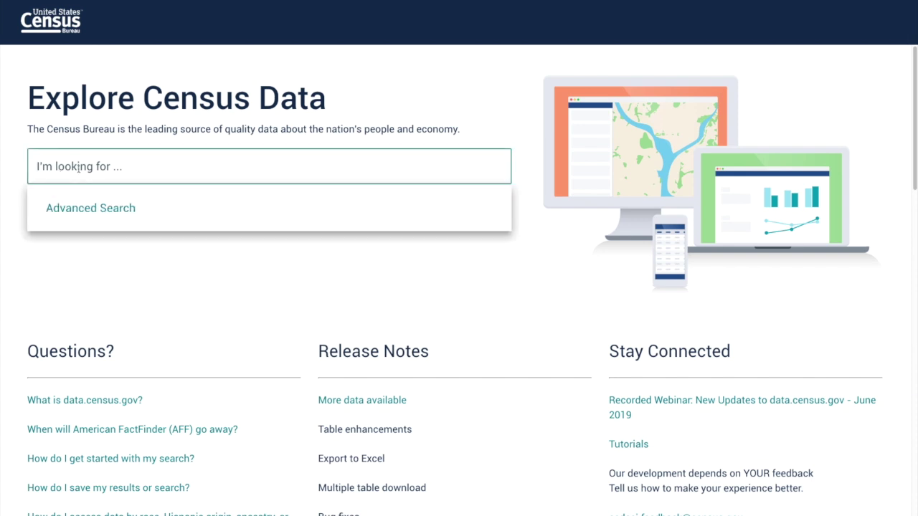
text(hisp)
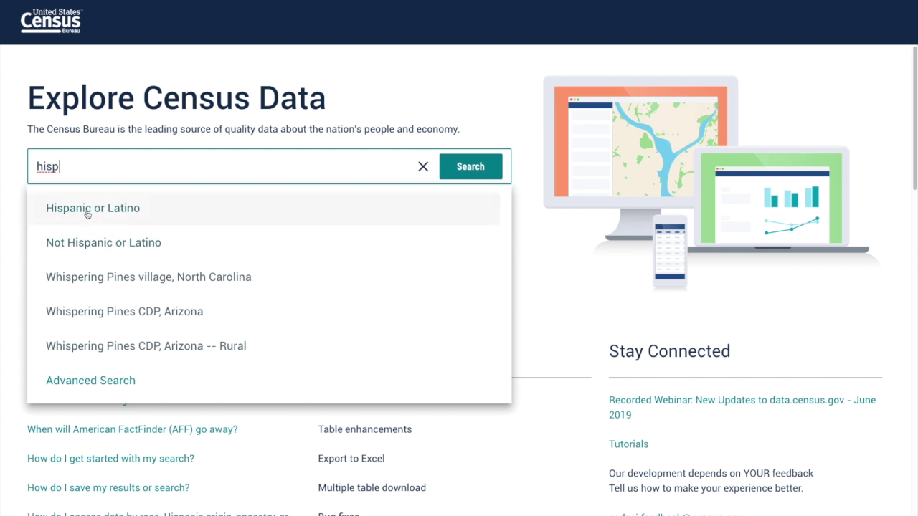
click(86, 213)
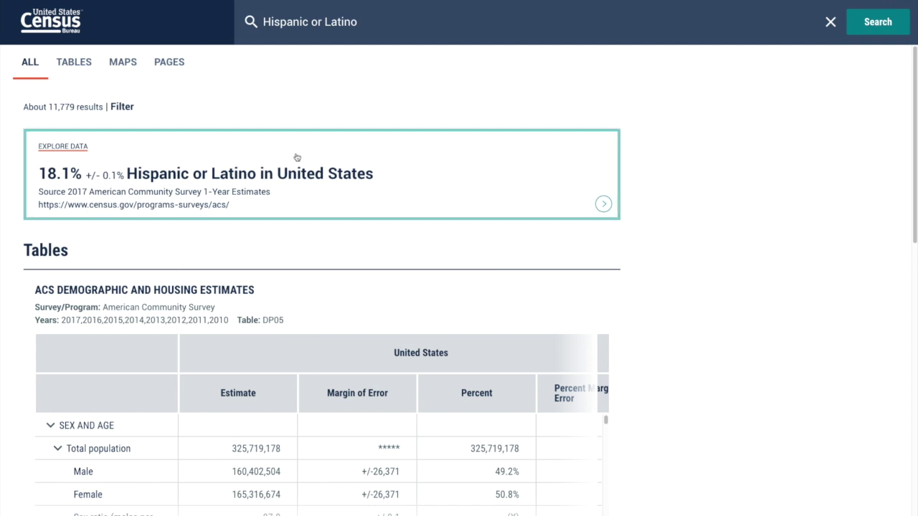
- View all matching tables and open B03001, Hispanic or Latino Origin by Specific Origin
scroll(327, 438, down, 1)
scroll(648, 485, down, 3)
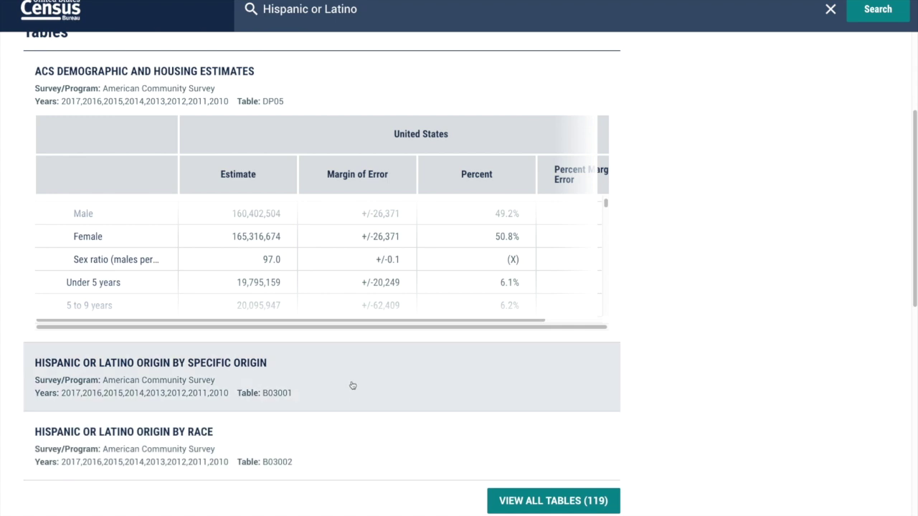
click(561, 507)
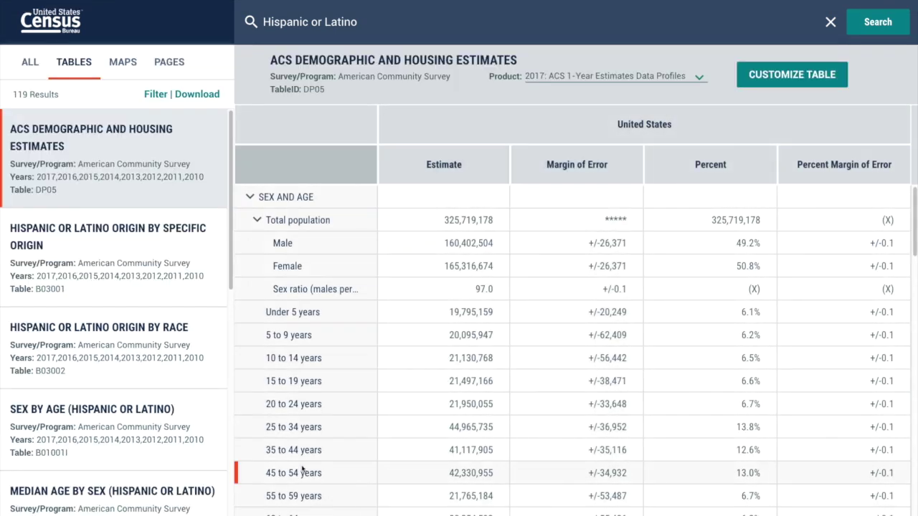
click(150, 242)
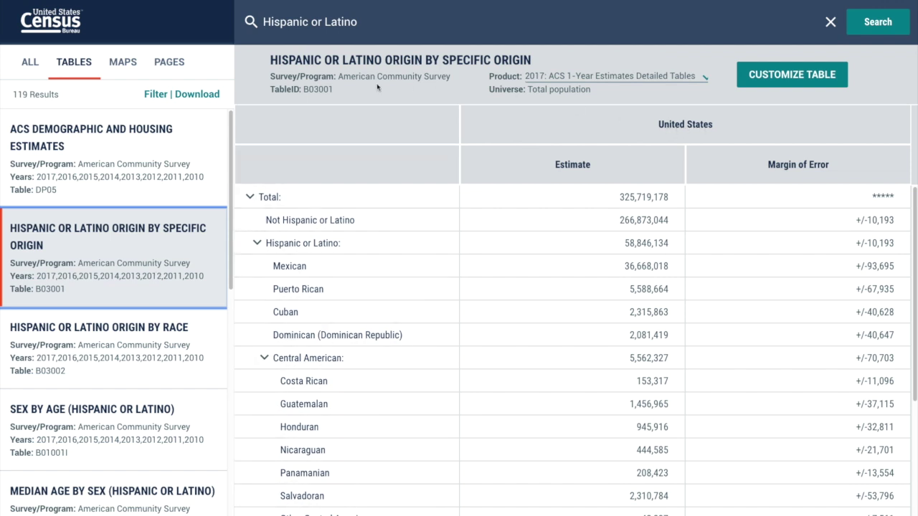
- Glance at the Geography filters, hide them, and go back to the Explore Census Data home page
click(156, 94)
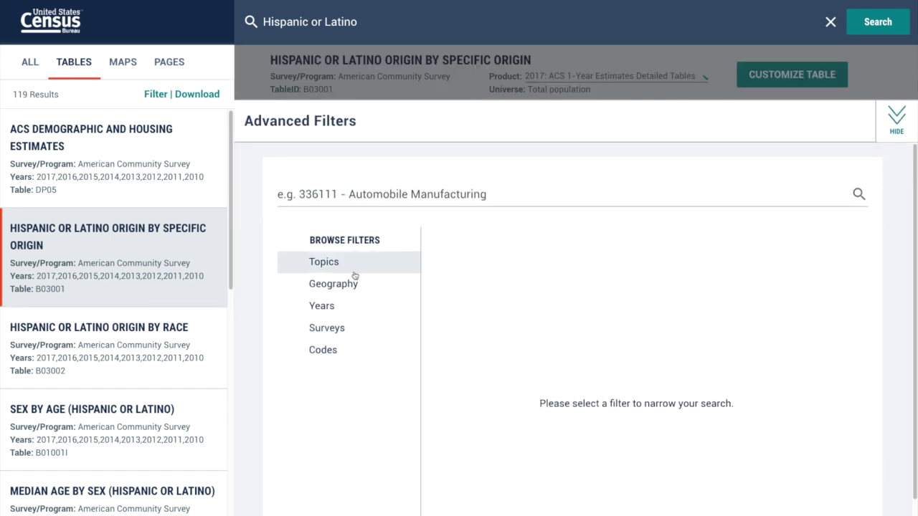
click(347, 288)
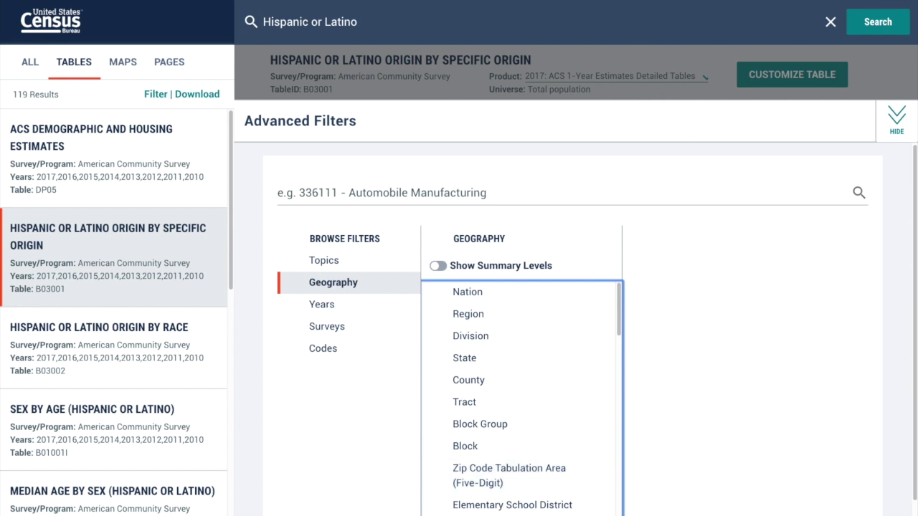
click(896, 121)
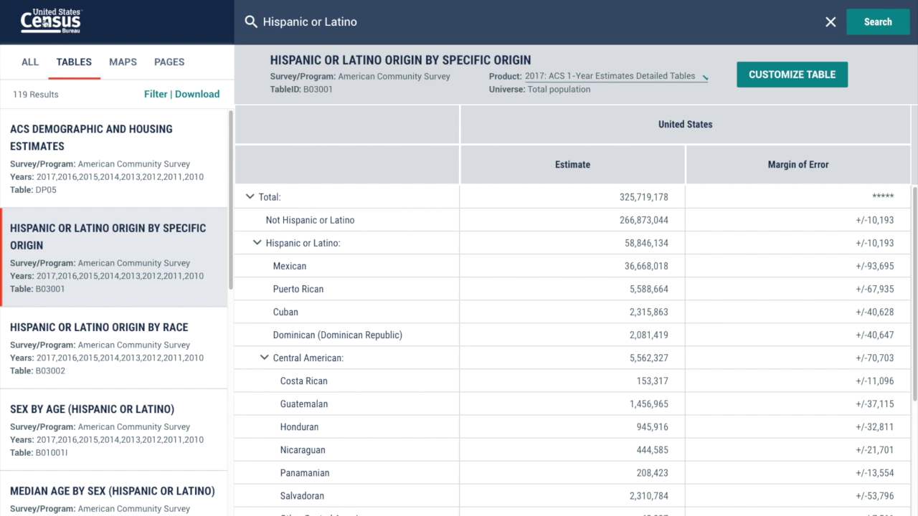
click(53, 22)
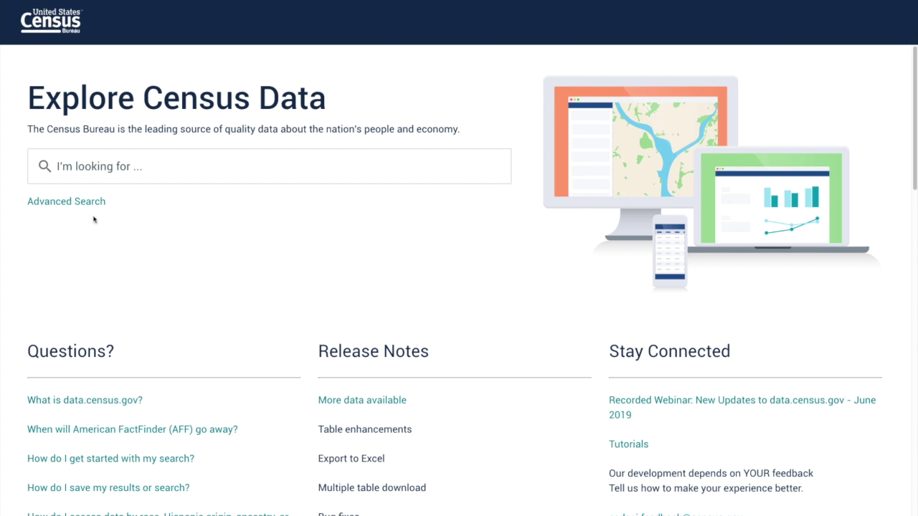
- In Advanced Search, set the geography to County > Florida > All counties in Florida and show the Topics list
click(70, 205)
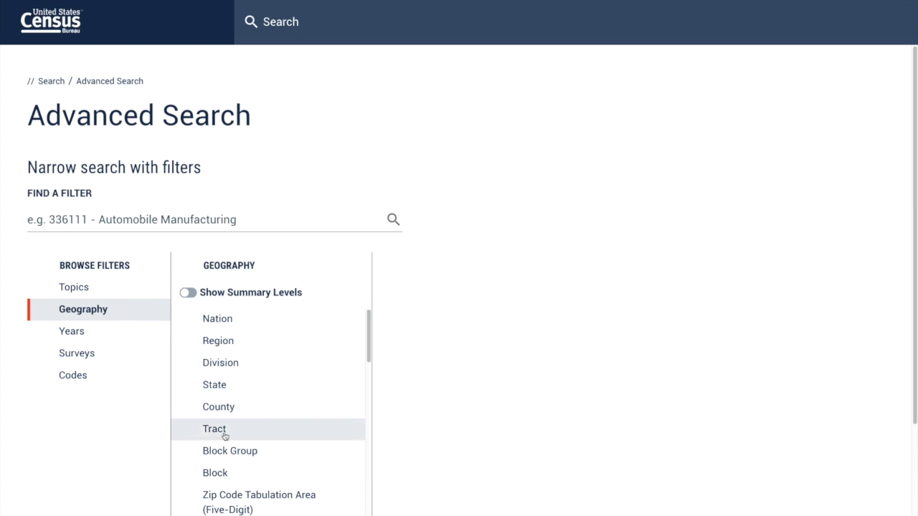
click(223, 407)
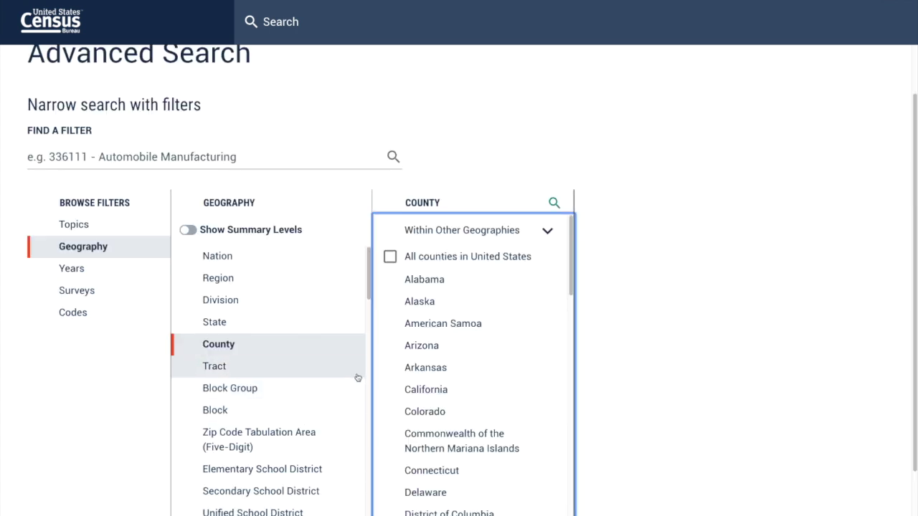
scroll(480, 402, down, 3)
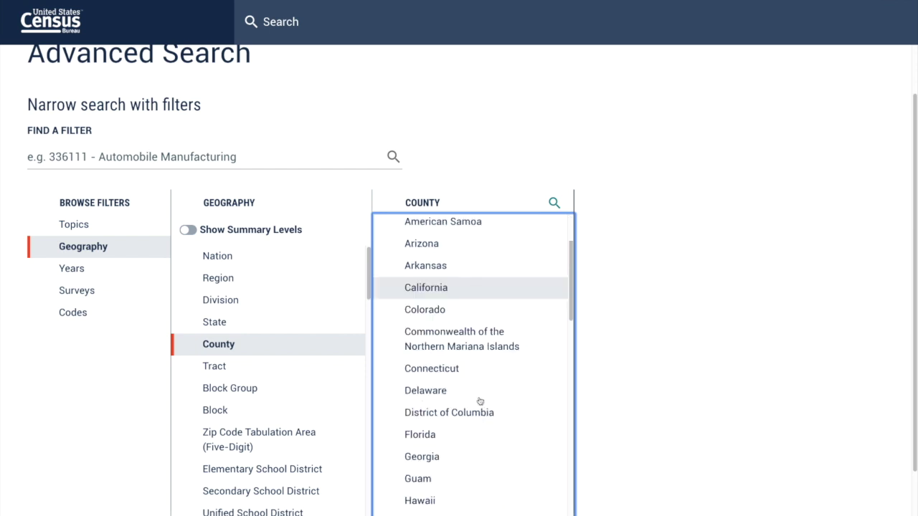
click(428, 442)
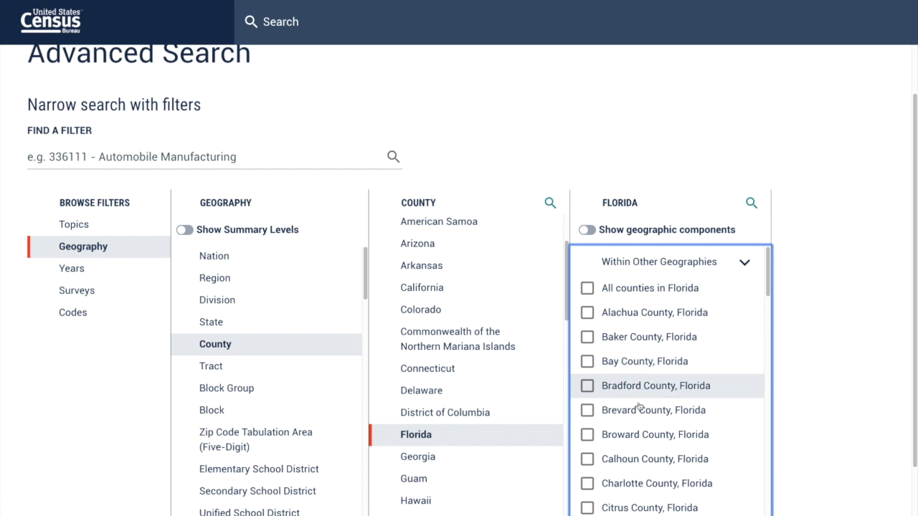
click(589, 290)
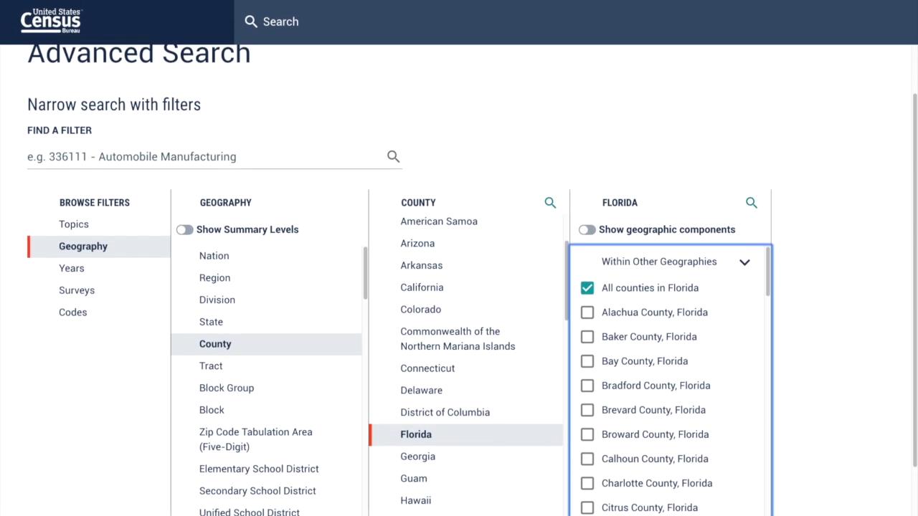
click(83, 225)
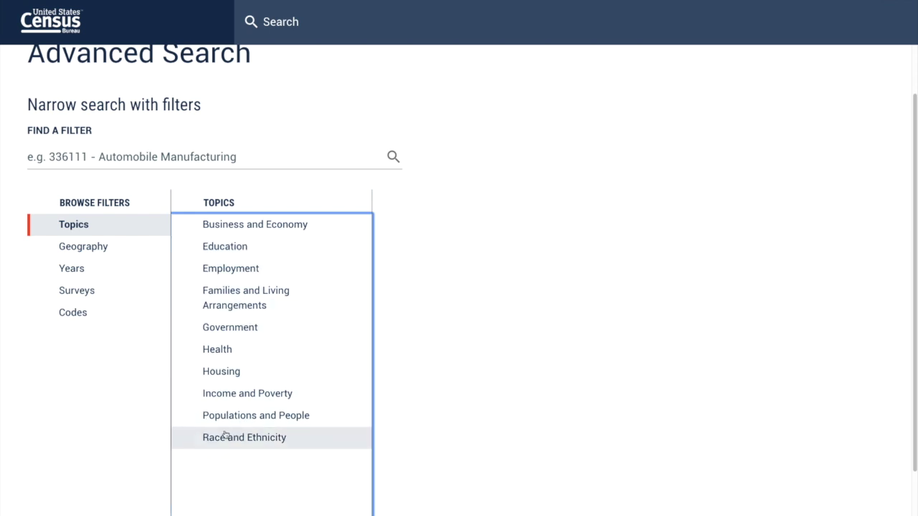
- Add the Race and Ethnicity > Hispanic or Latino topic filter alongside the Florida counties filter
click(257, 444)
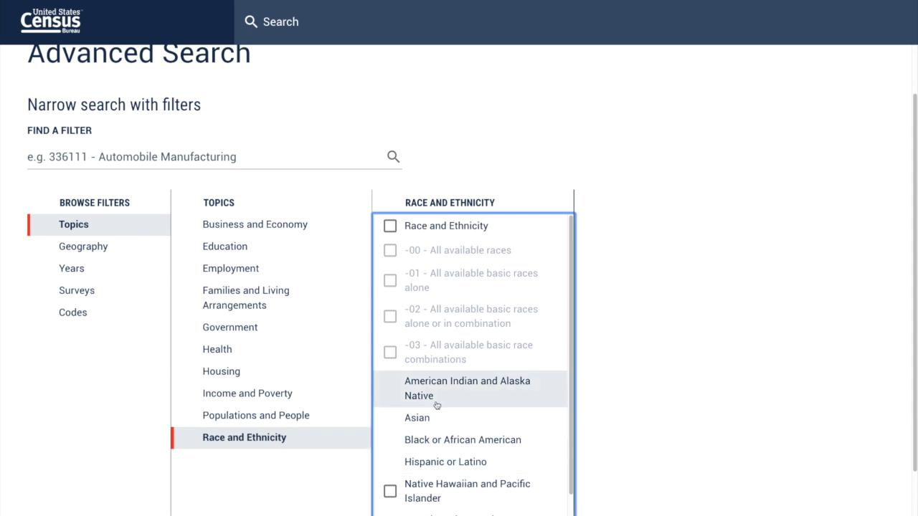
click(427, 464)
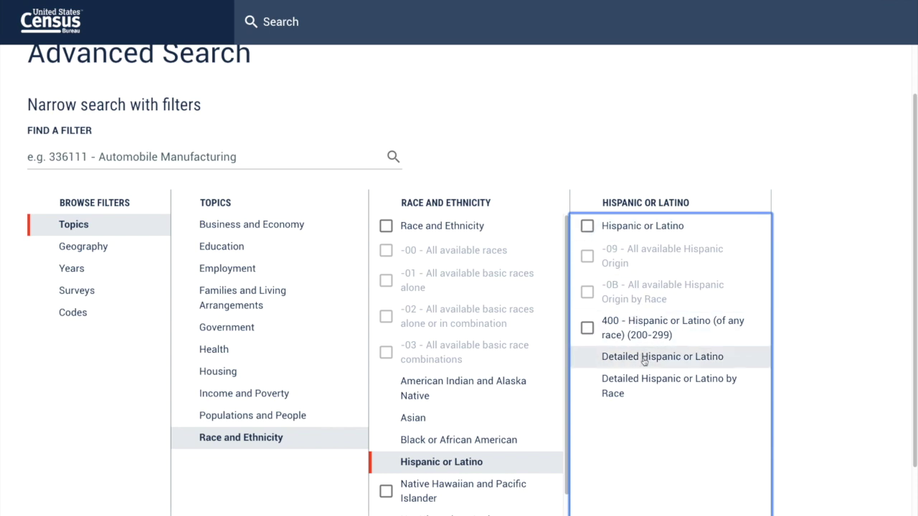
click(675, 361)
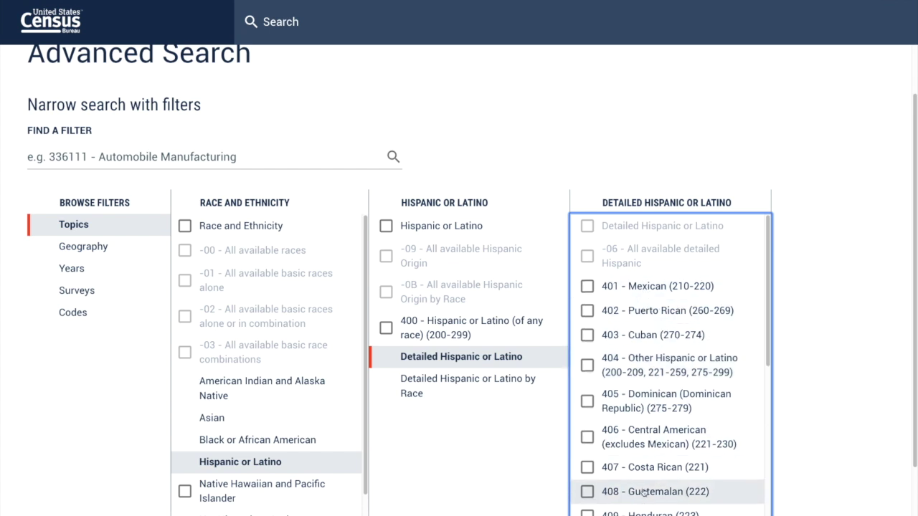
scroll(643, 492, down, 5)
scroll(643, 492, down, 1)
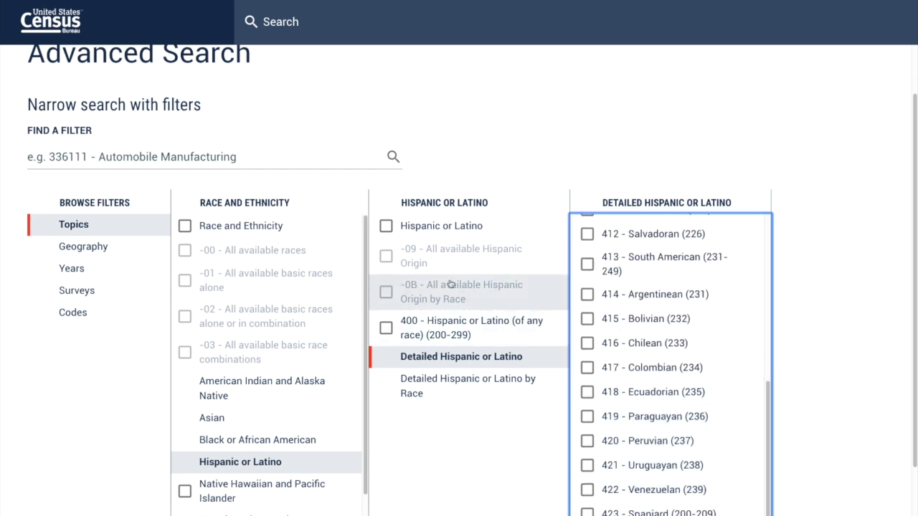
click(387, 226)
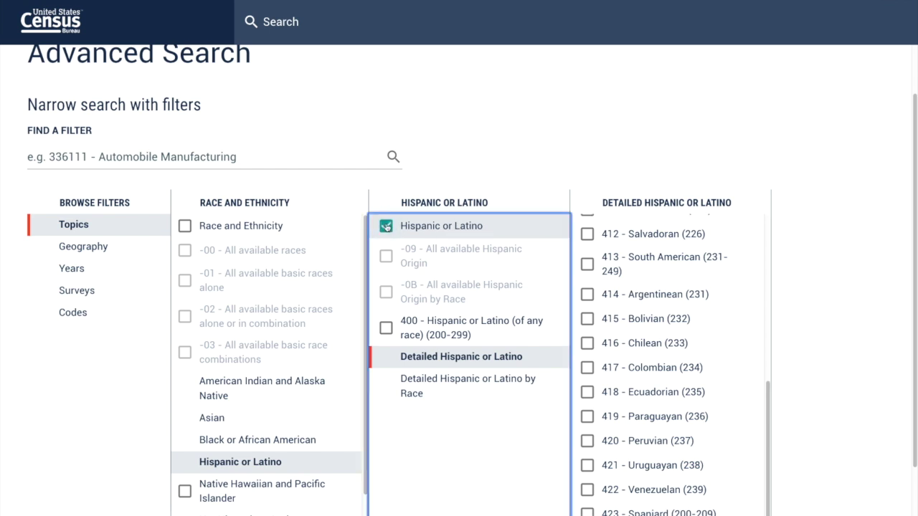
scroll(386, 226, down, 1)
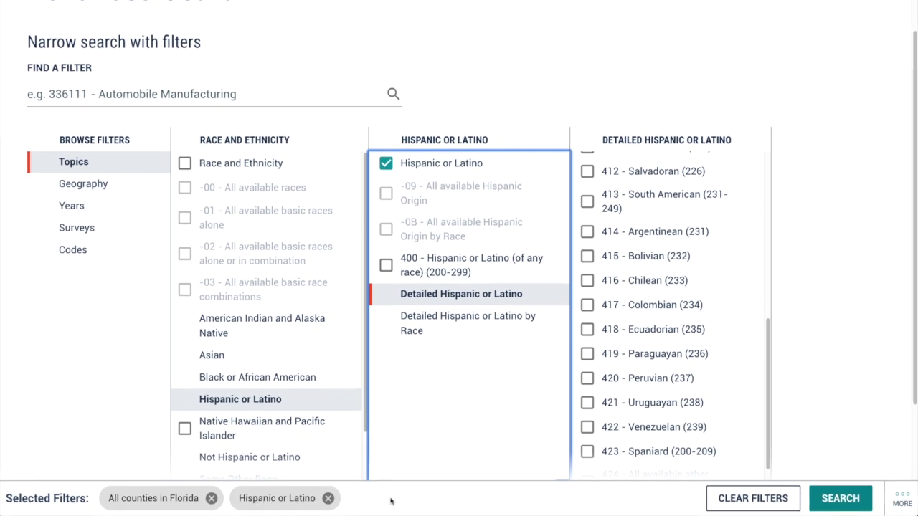
- Run the filtered search and view all 112 matching tables
click(836, 510)
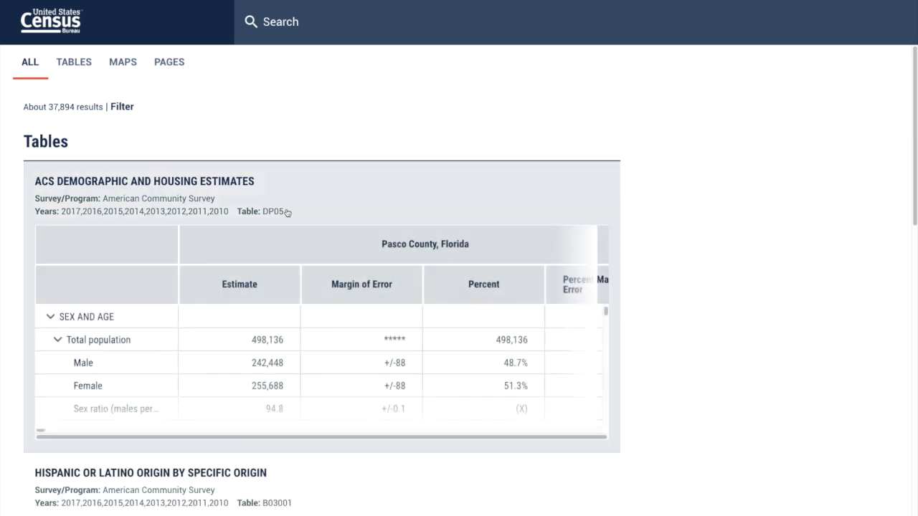
scroll(271, 467, down, 2)
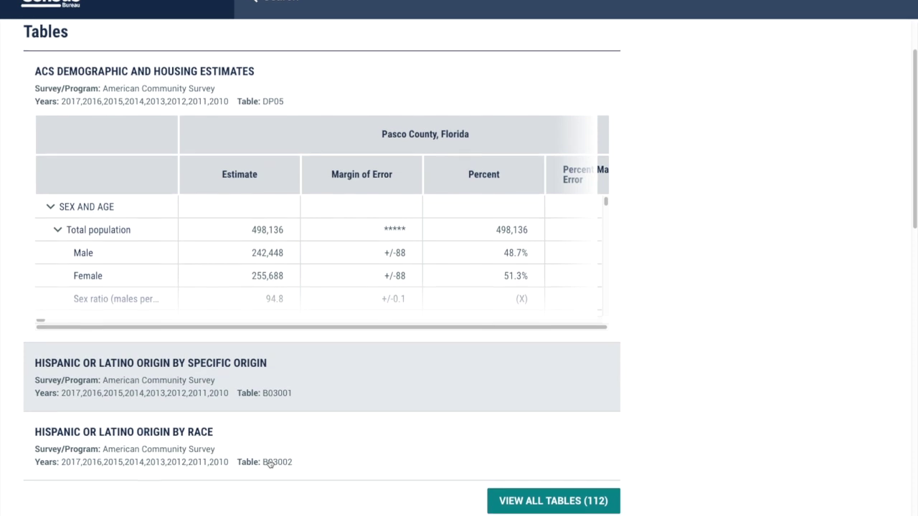
click(530, 469)
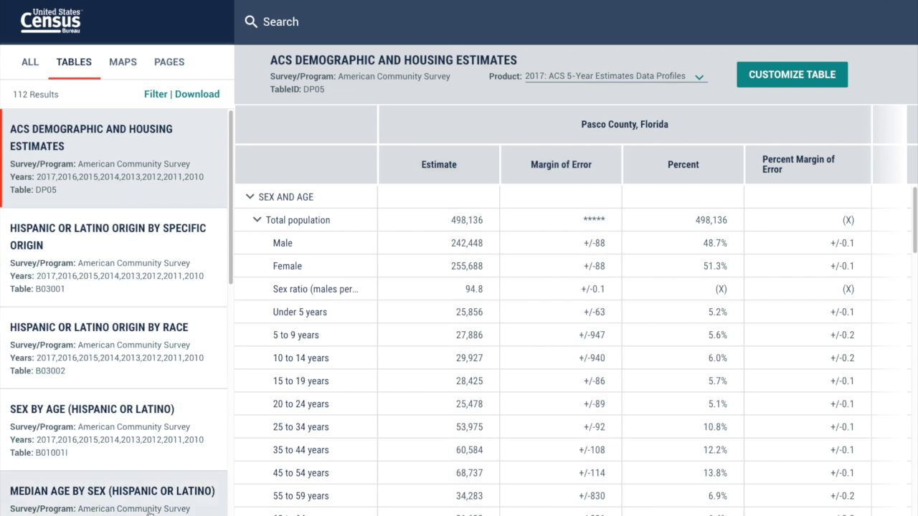
scroll(114, 473, down, 1)
scroll(114, 473, up, 1)
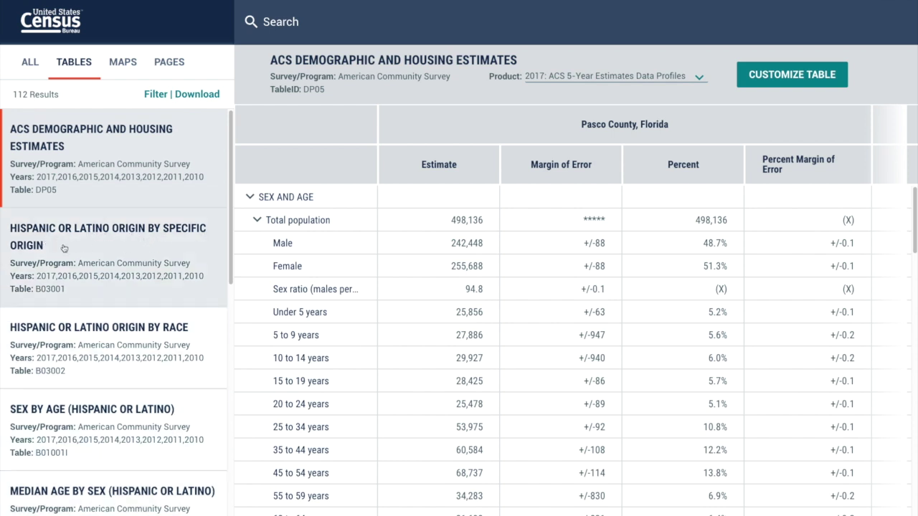
- Open table B03001 for Florida counties, scroll across its estimates, and open Advanced Filters
click(92, 253)
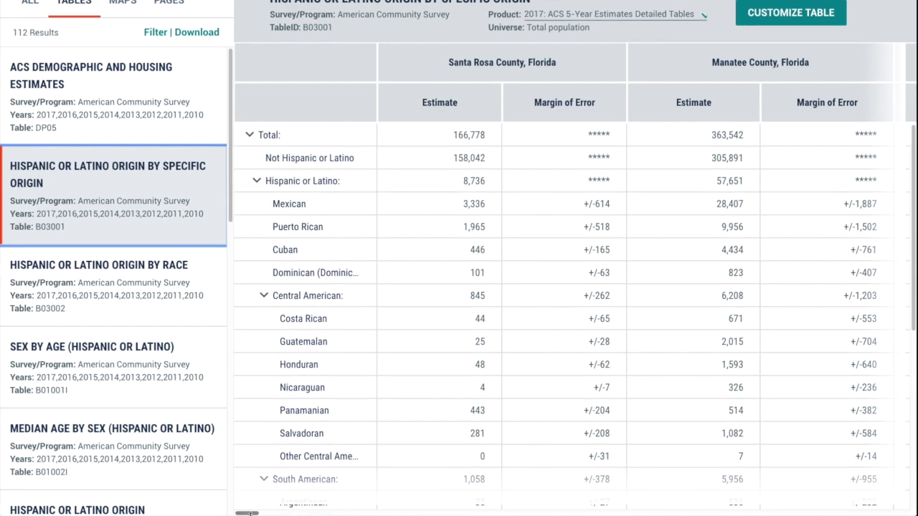
mouse_move(248, 513)
mouse_down()
mouse_move(311, 513)
mouse_move(244, 512)
mouse_up()
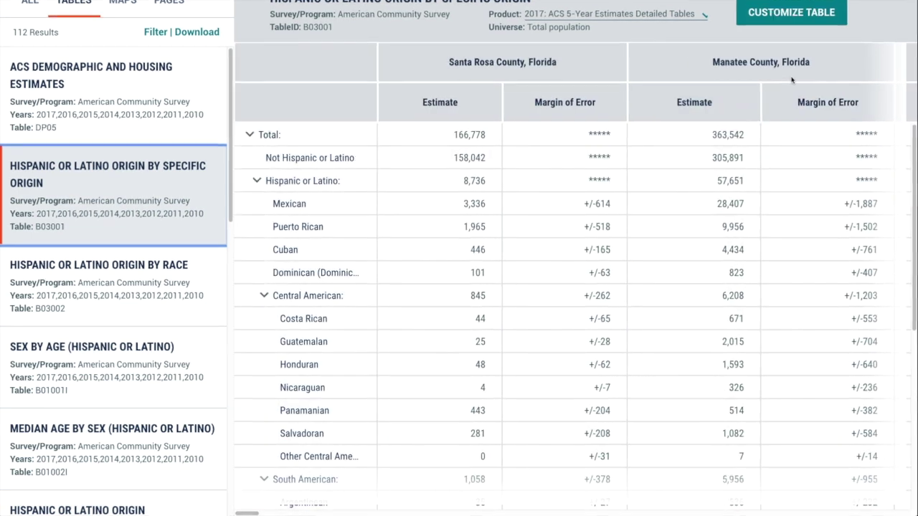
scroll(792, 114, up, 1)
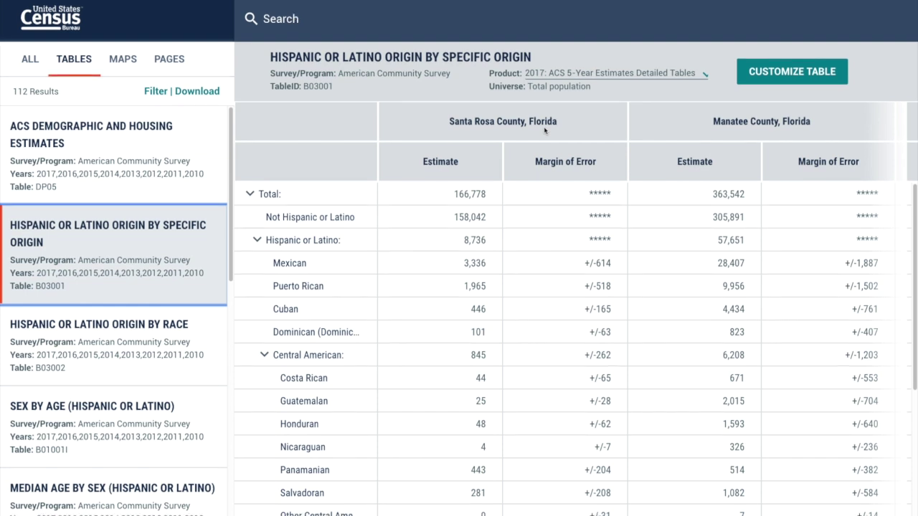
click(154, 93)
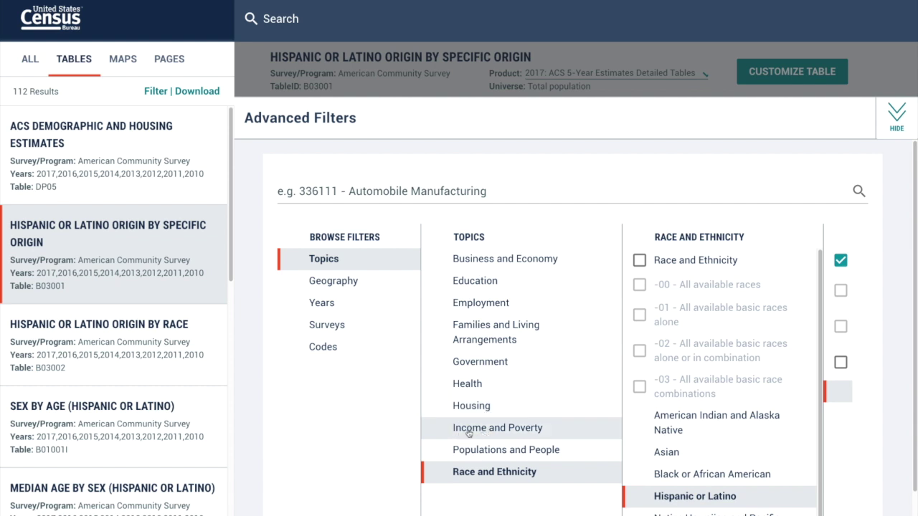
- Add the Income and Poverty > Income (Households, Families, Individuals) topic filter to show table B19001I
click(493, 430)
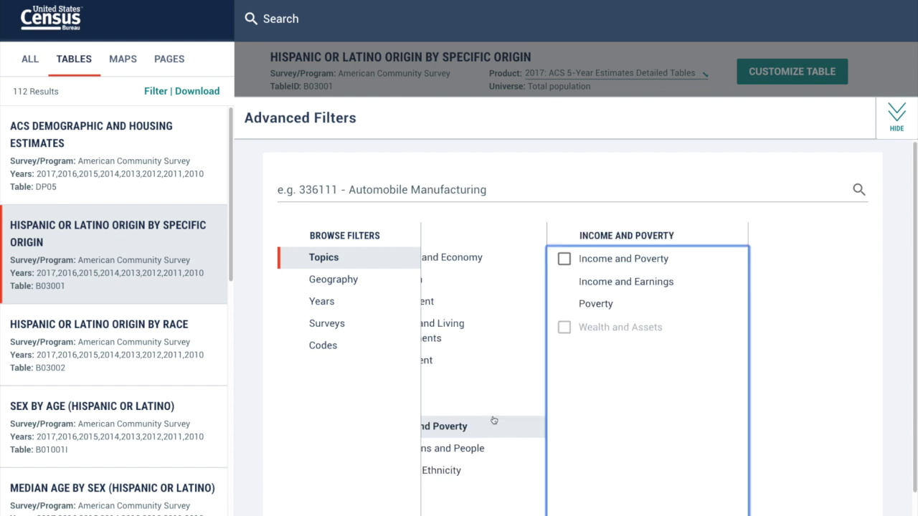
click(653, 283)
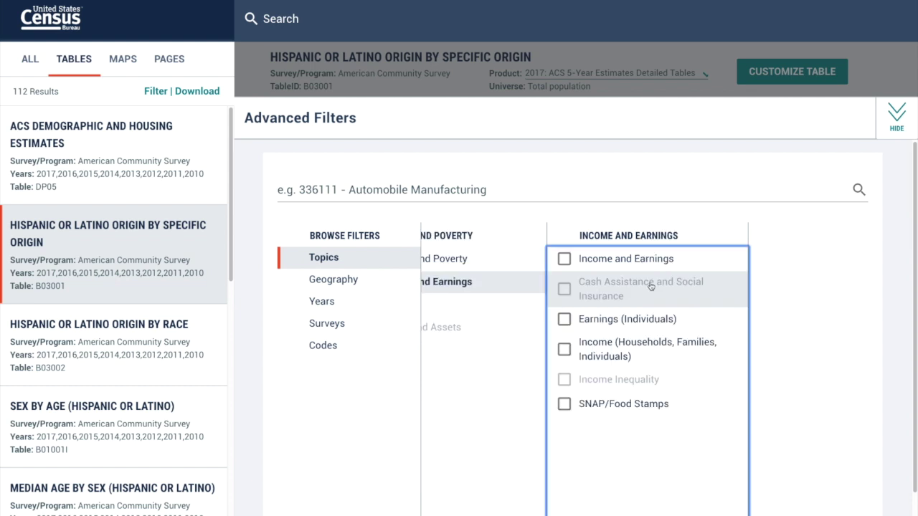
click(565, 350)
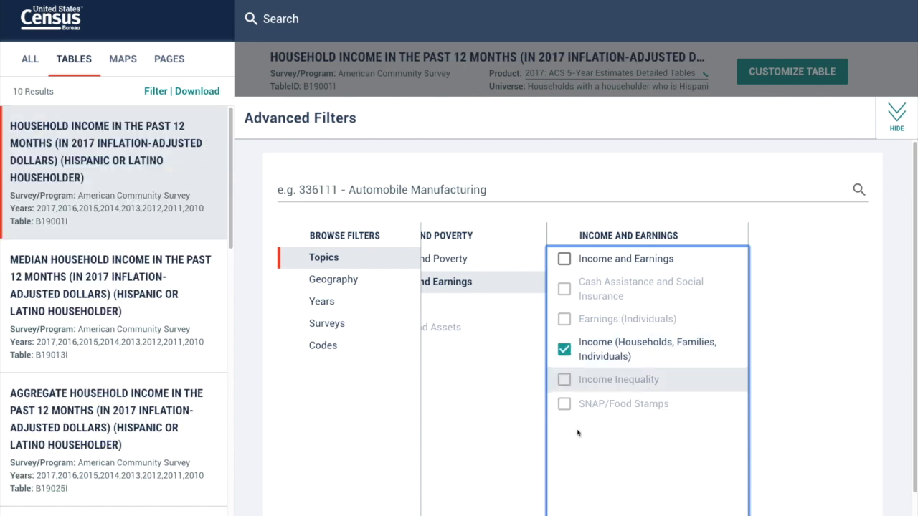
scroll(579, 463, down, 3)
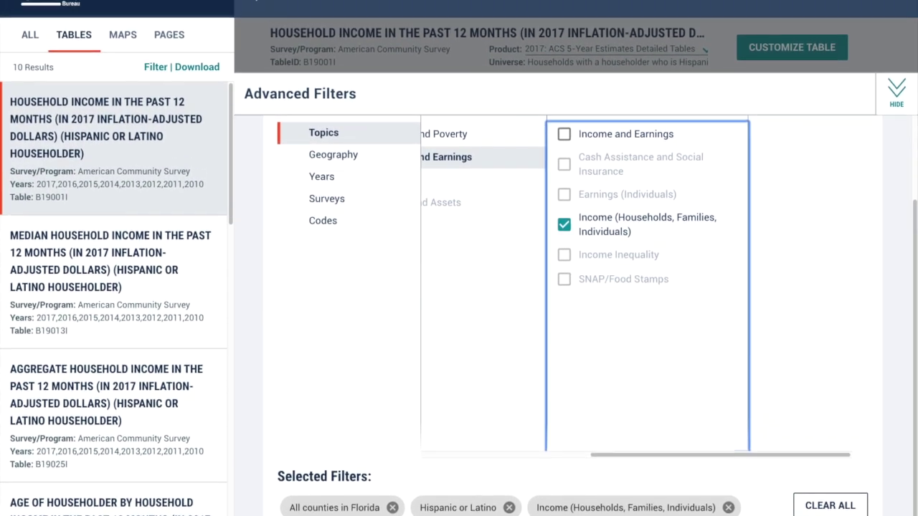
click(895, 120)
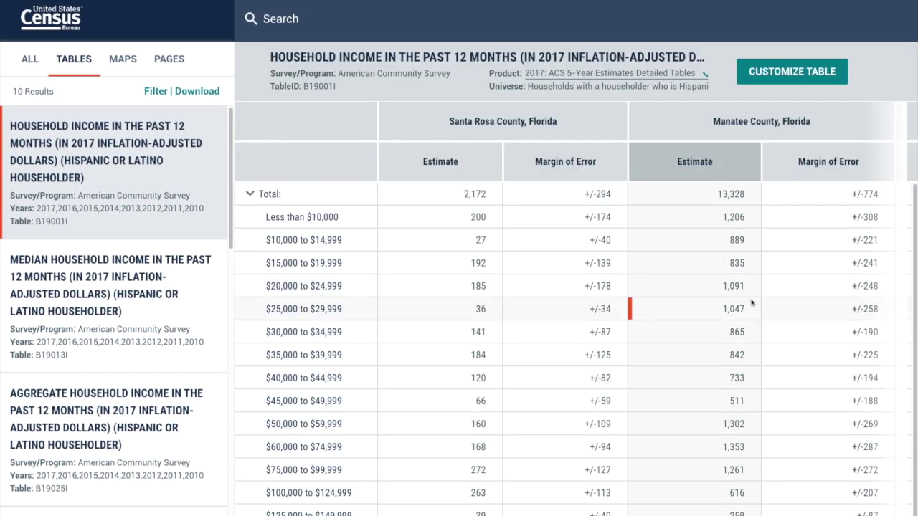